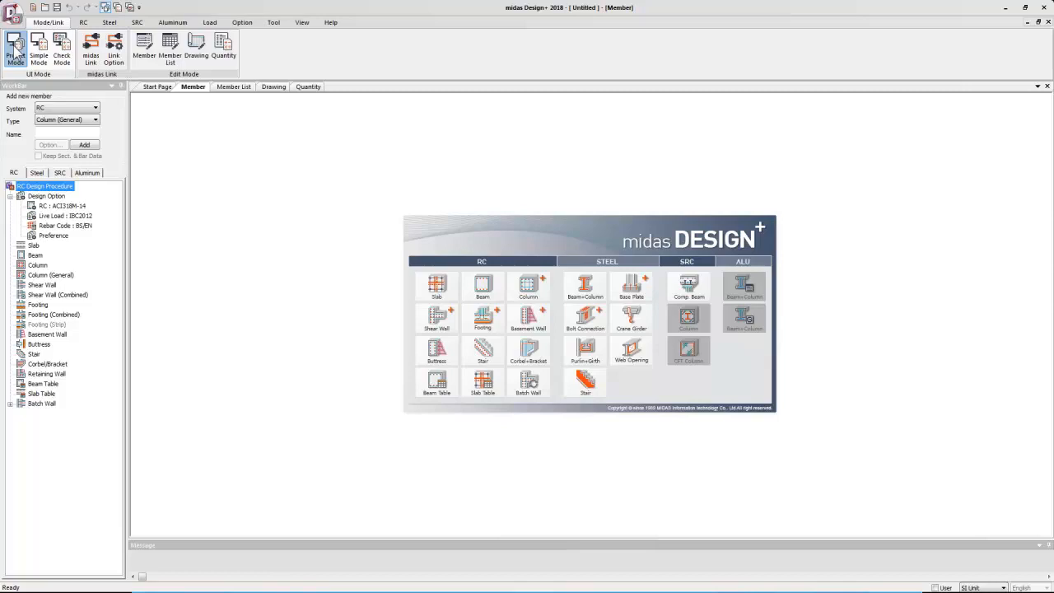
Link the session to the open midas Gen 2018 model.
click(90, 58)
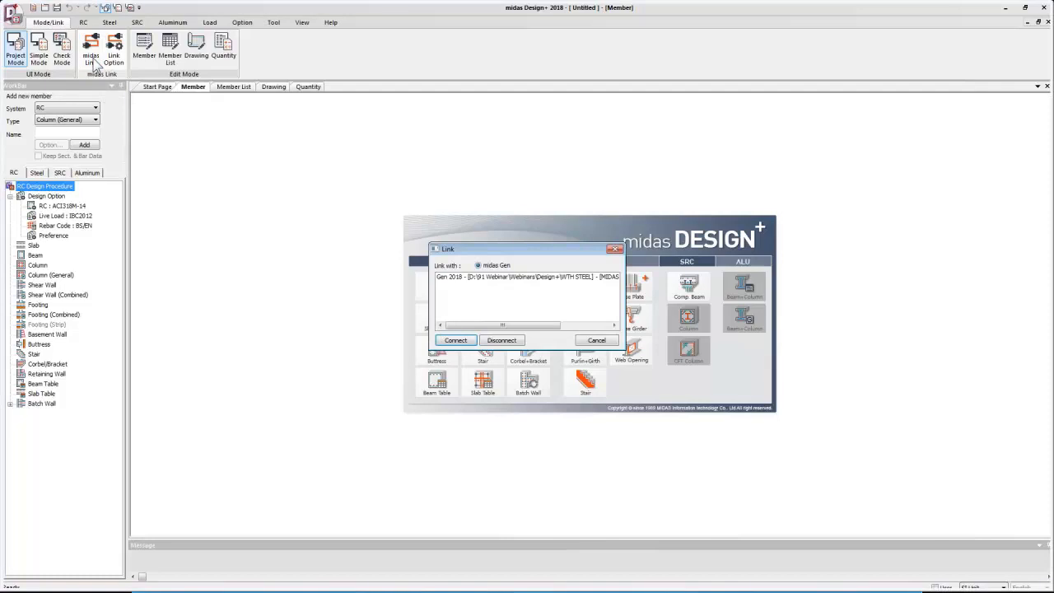
click(488, 280)
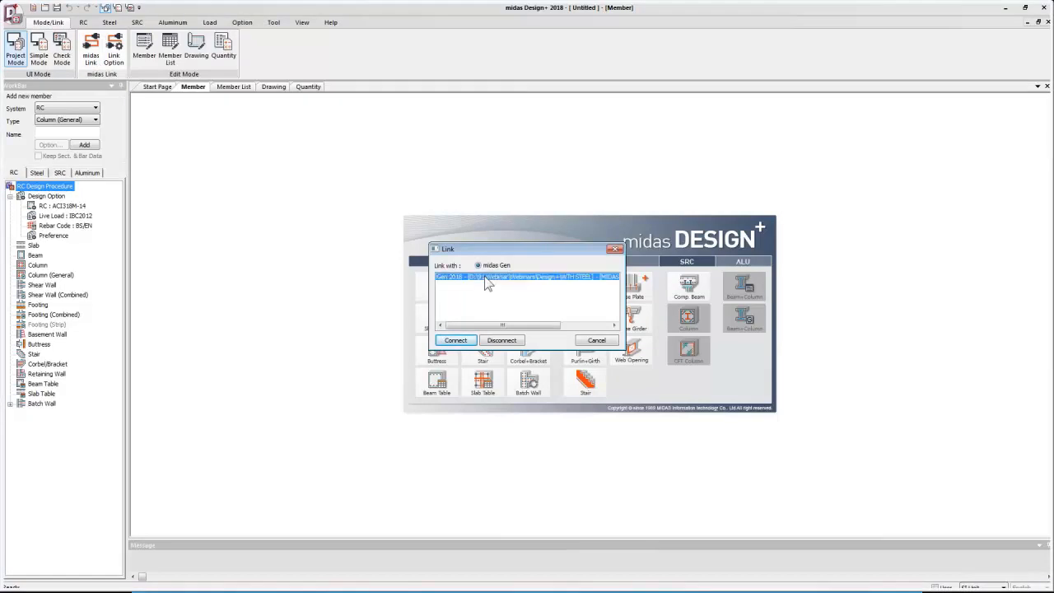
click(457, 340)
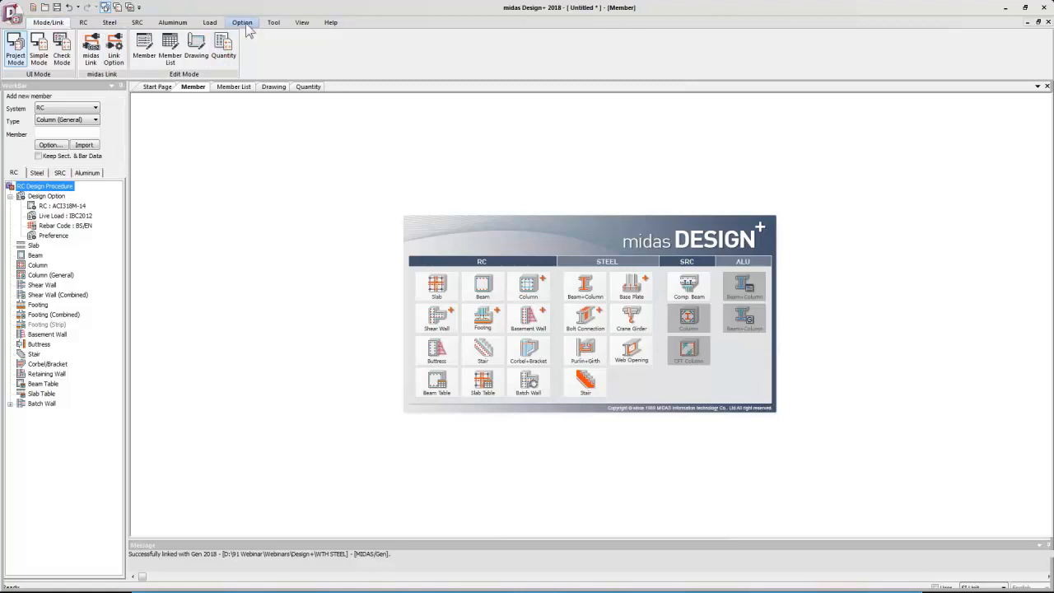
Browse the ribbon tabs to review the available commands.
click(84, 22)
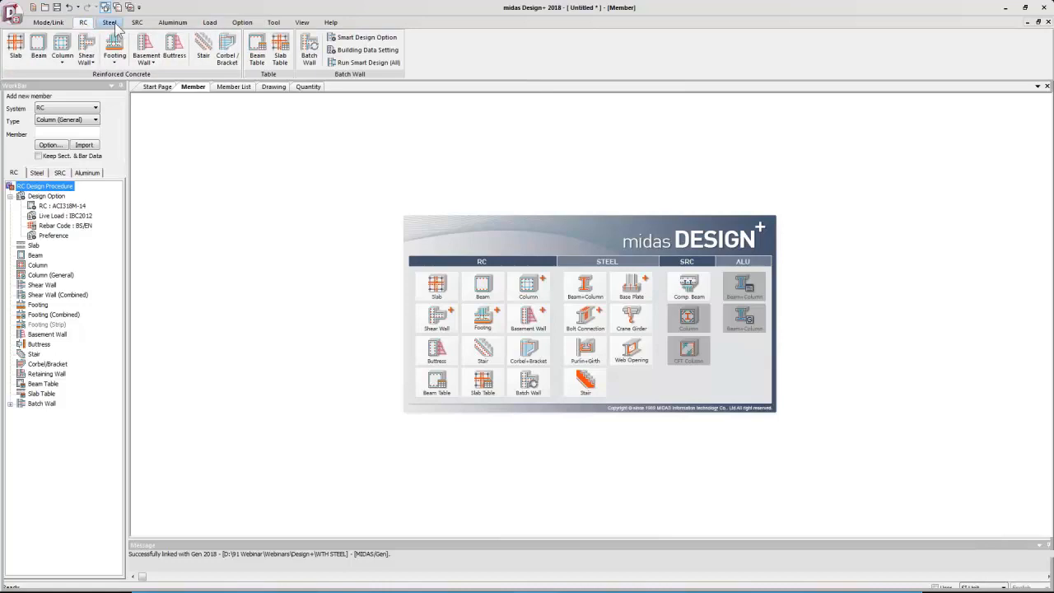
click(110, 22)
click(137, 23)
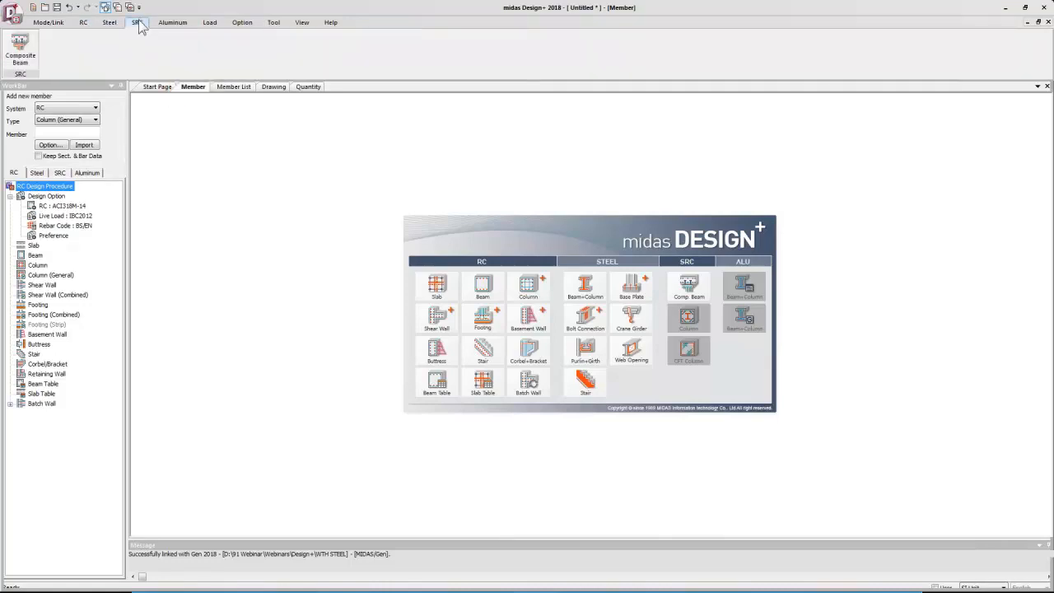
click(174, 23)
click(210, 23)
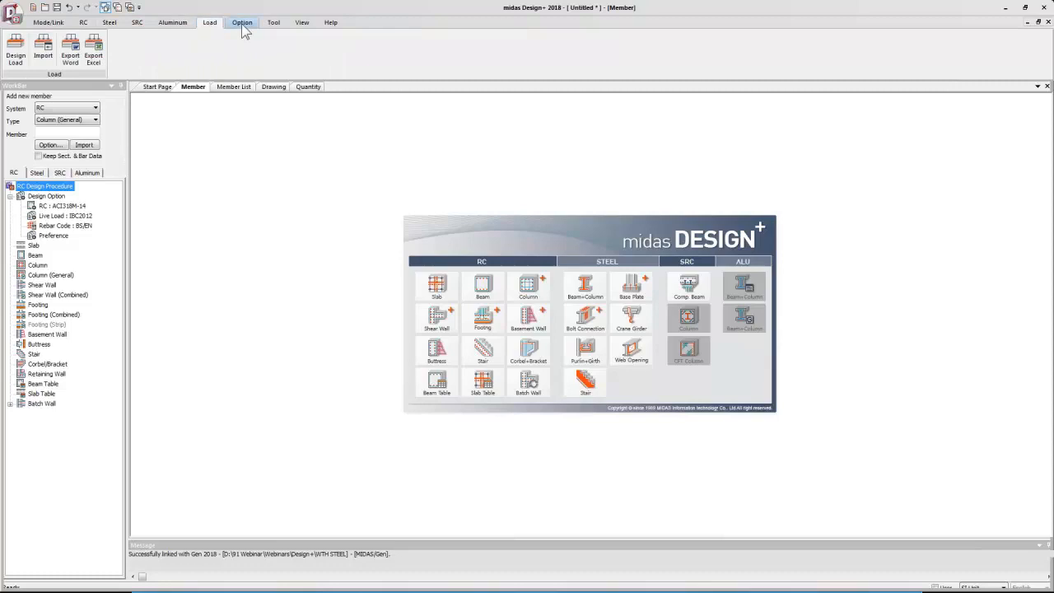
click(242, 23)
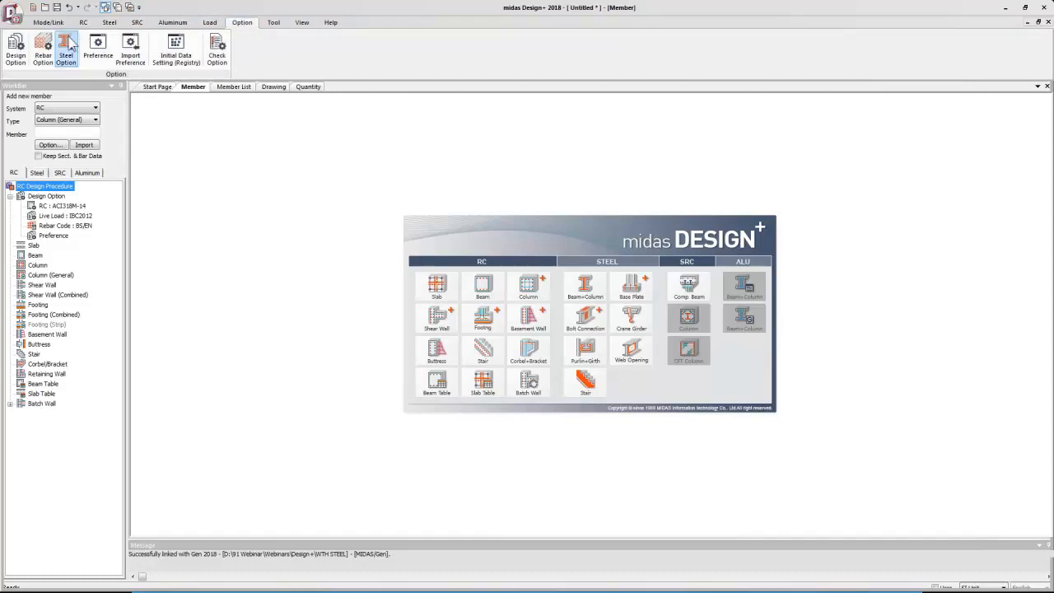
click(47, 22)
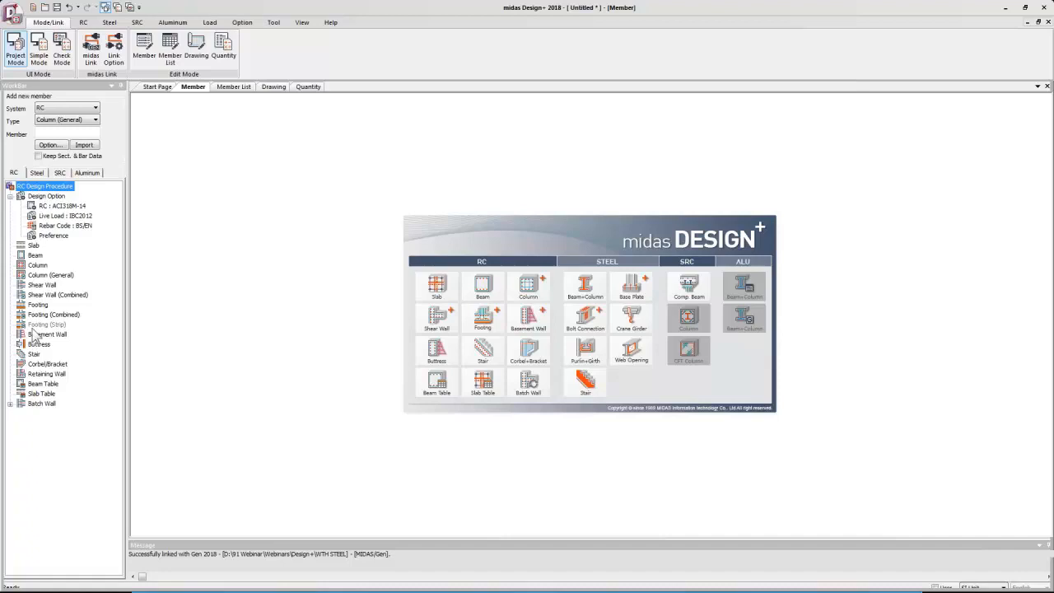
Open the design options to review the available RC design codes, then close the dialog.
click(63, 208)
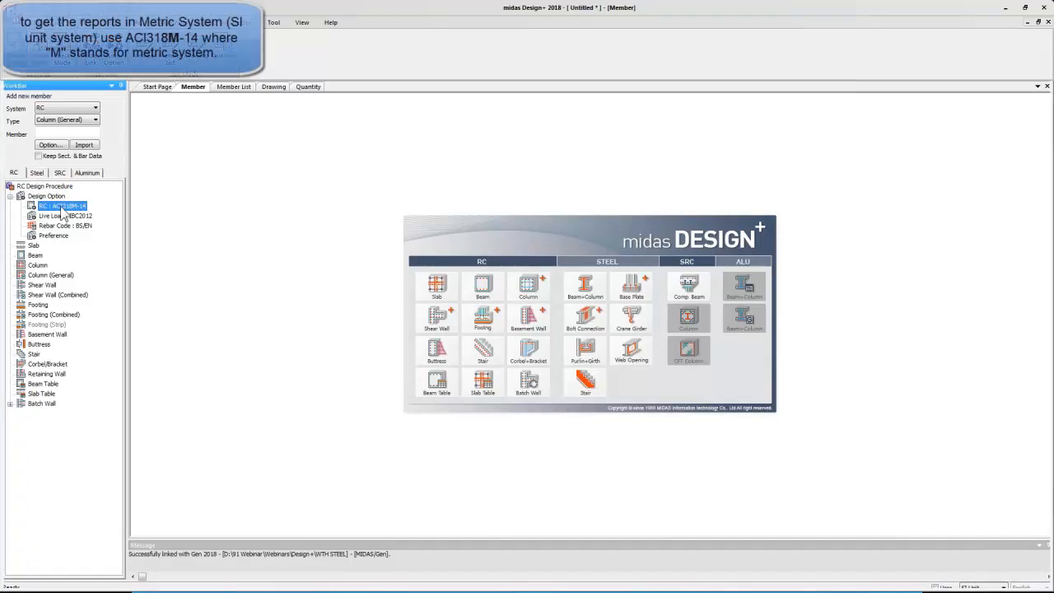
double_click(61, 207)
click(627, 260)
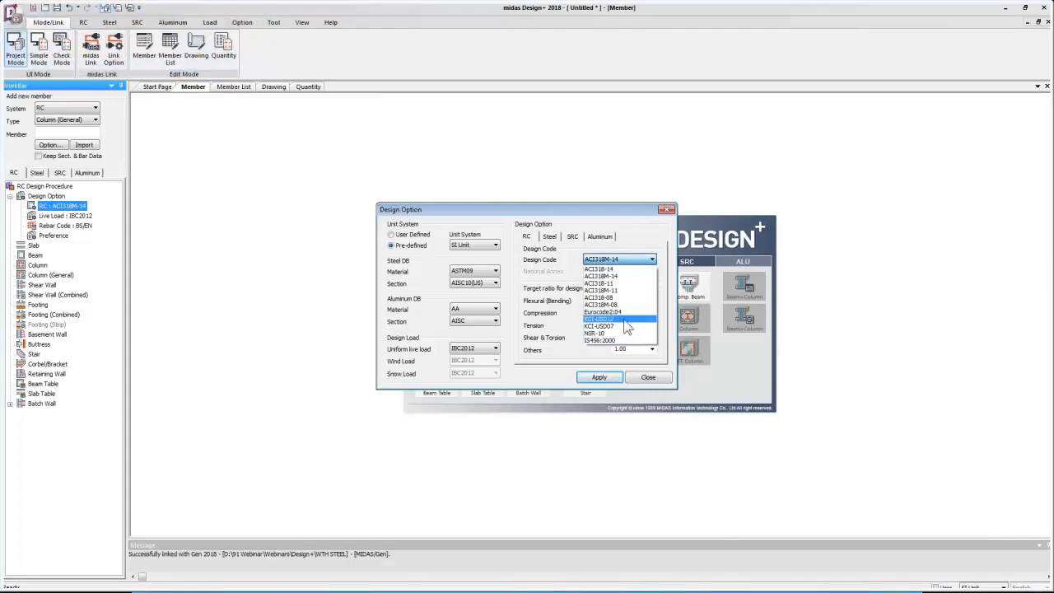
click(646, 262)
click(667, 210)
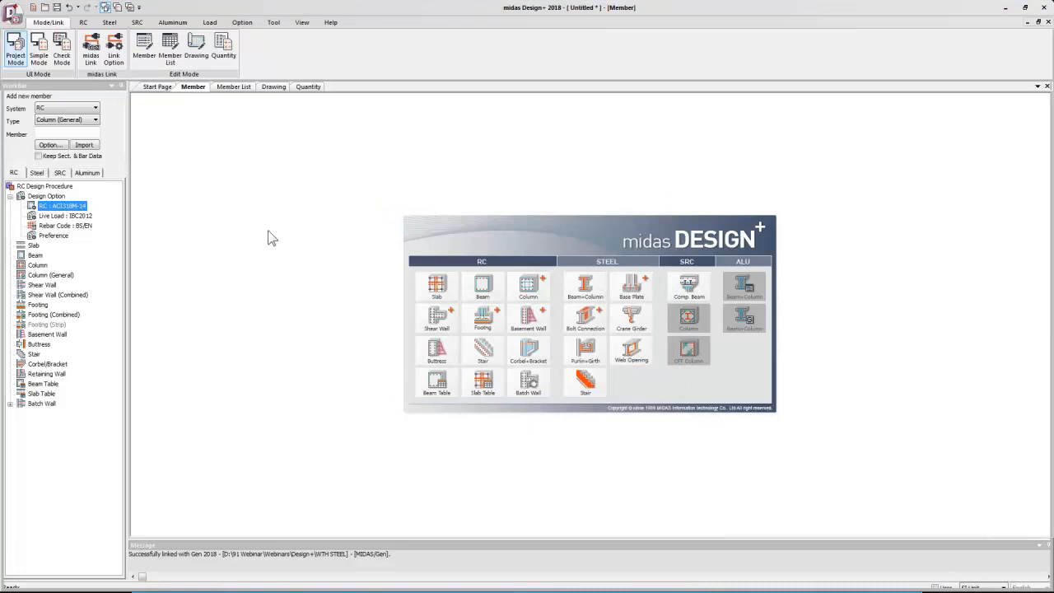
Open the rebar options and select BS/EN as the rebar code.
click(66, 226)
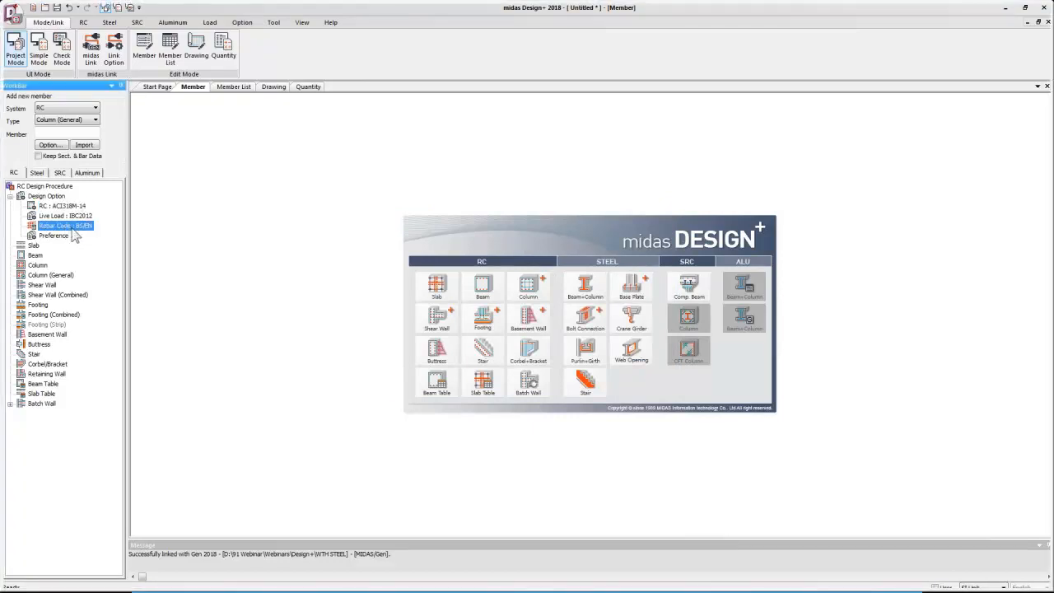
double_click(71, 227)
click(457, 198)
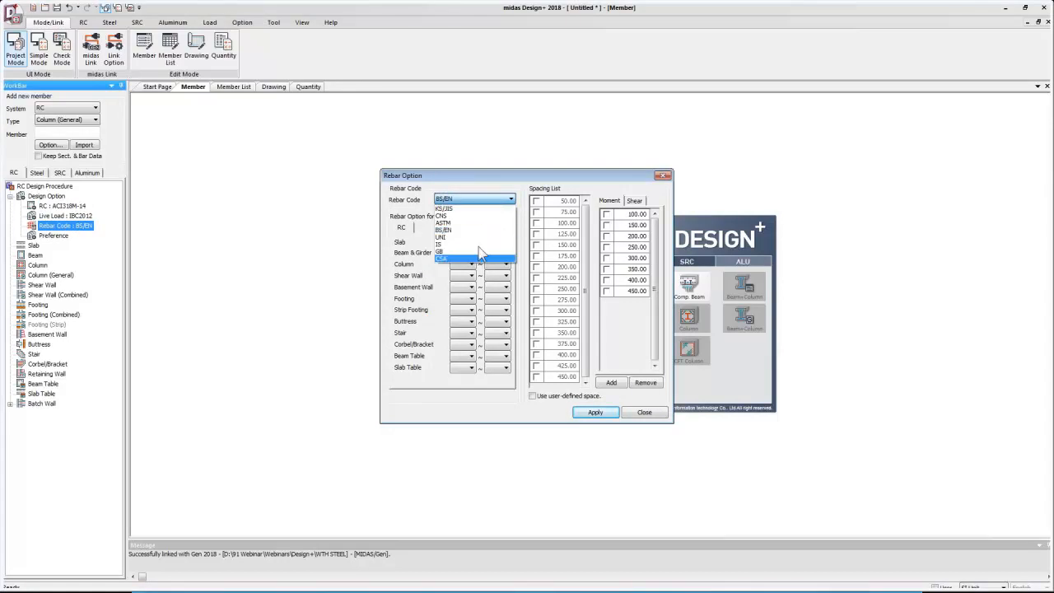
click(482, 230)
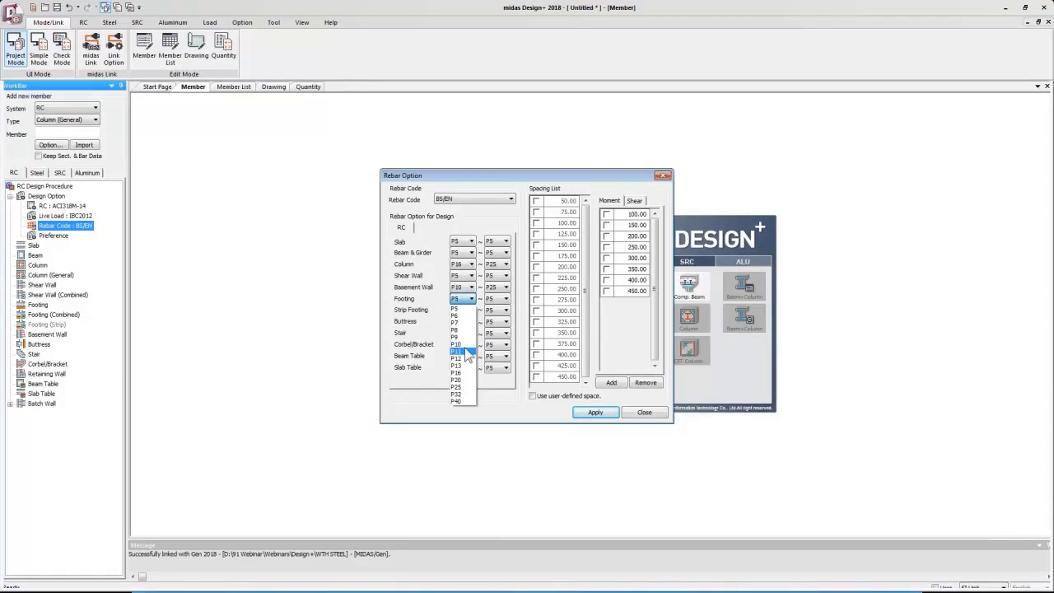
Set the footing rebar range from P10 to P25 and apply the rebar options.
click(468, 344)
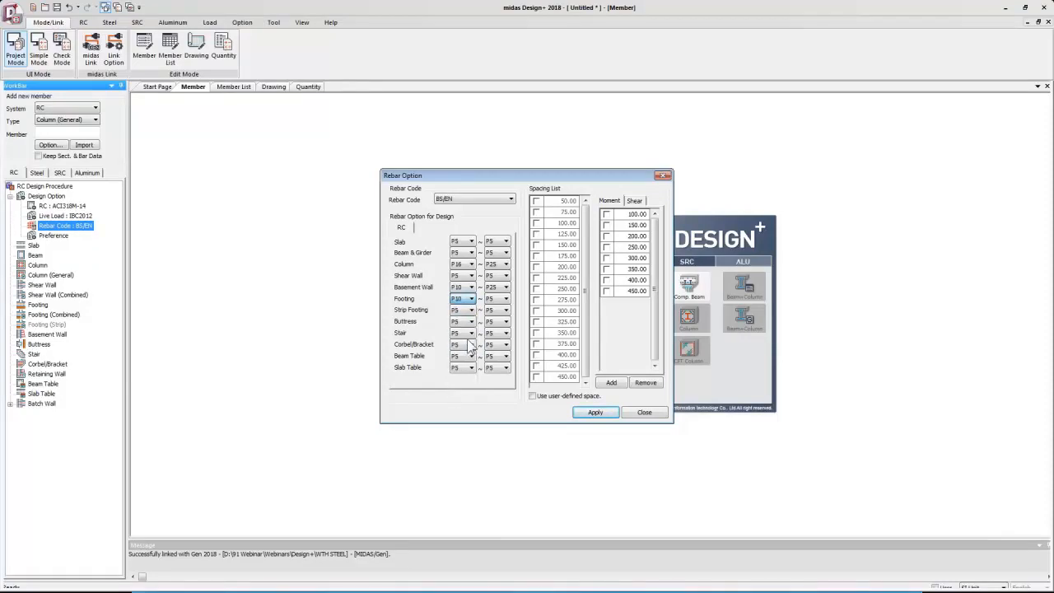
click(505, 299)
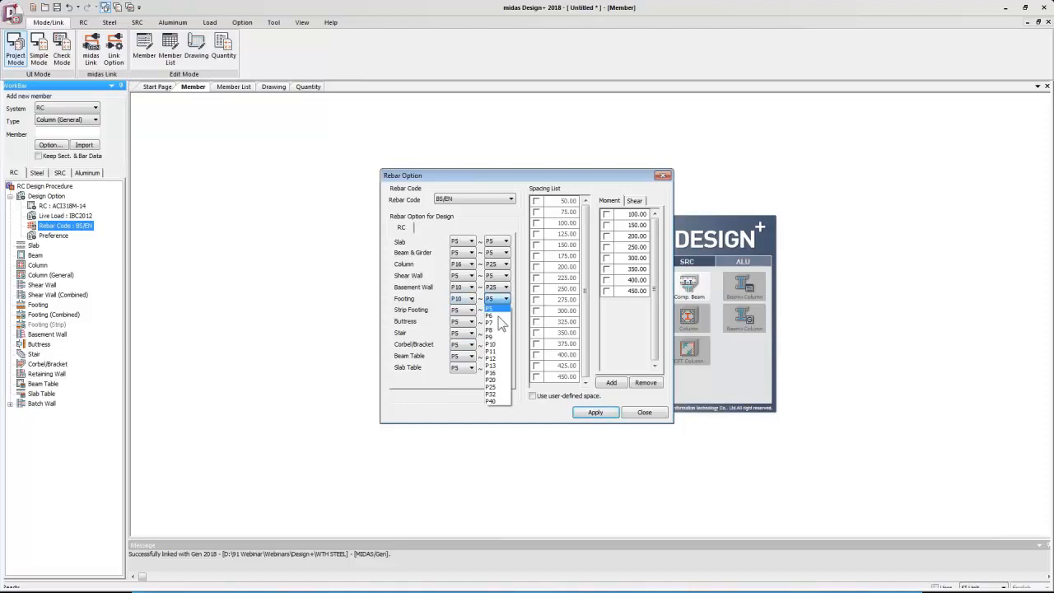
click(495, 387)
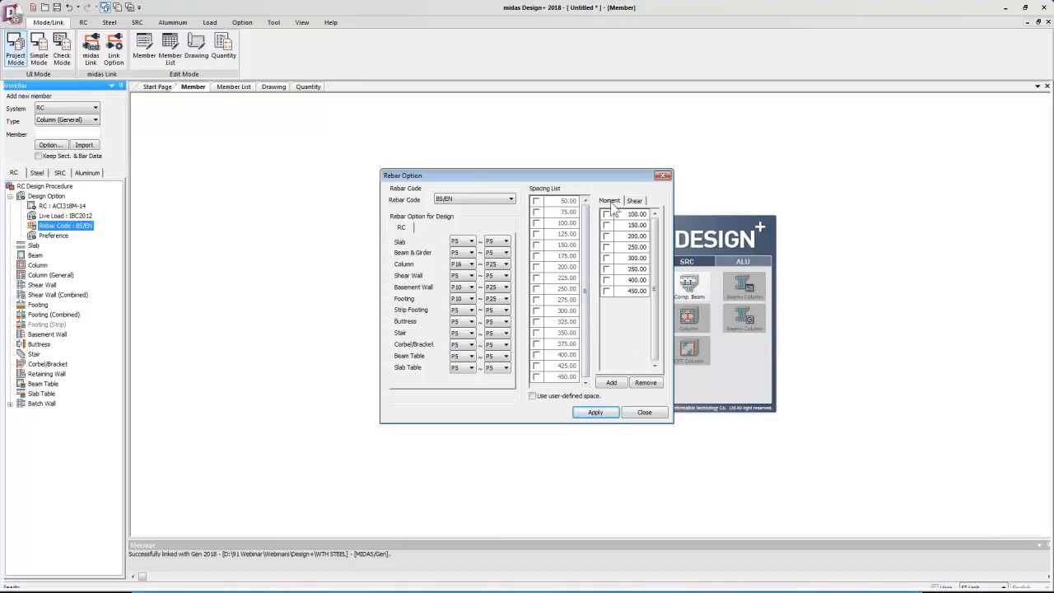
click(636, 203)
click(601, 413)
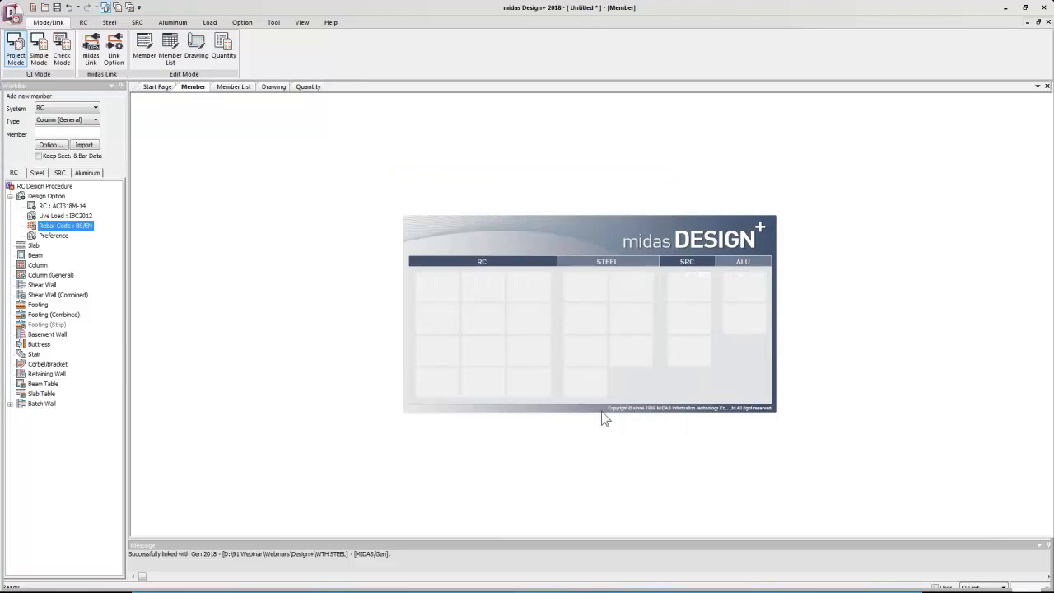
Enable Change Section by Design for footings in the design preferences and confirm.
double_click(54, 236)
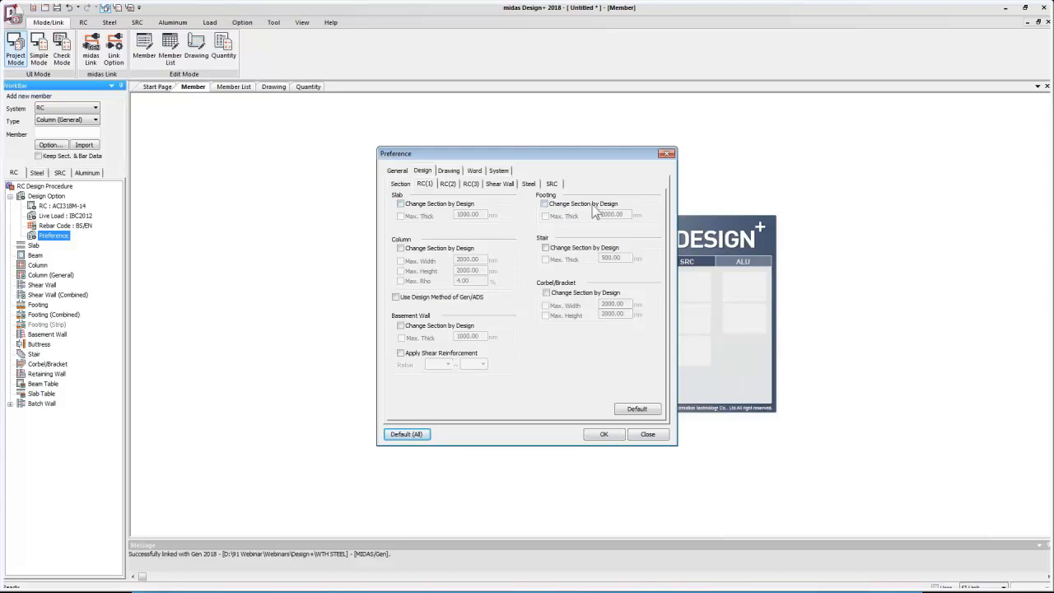
click(567, 206)
click(617, 437)
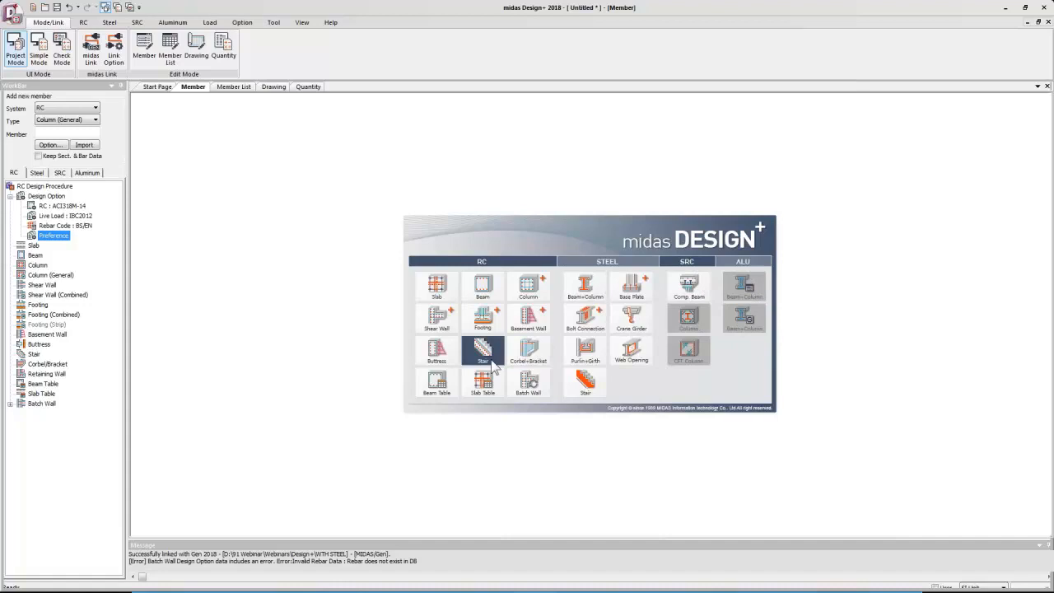
Add a general section column member and open it for editing.
click(542, 286)
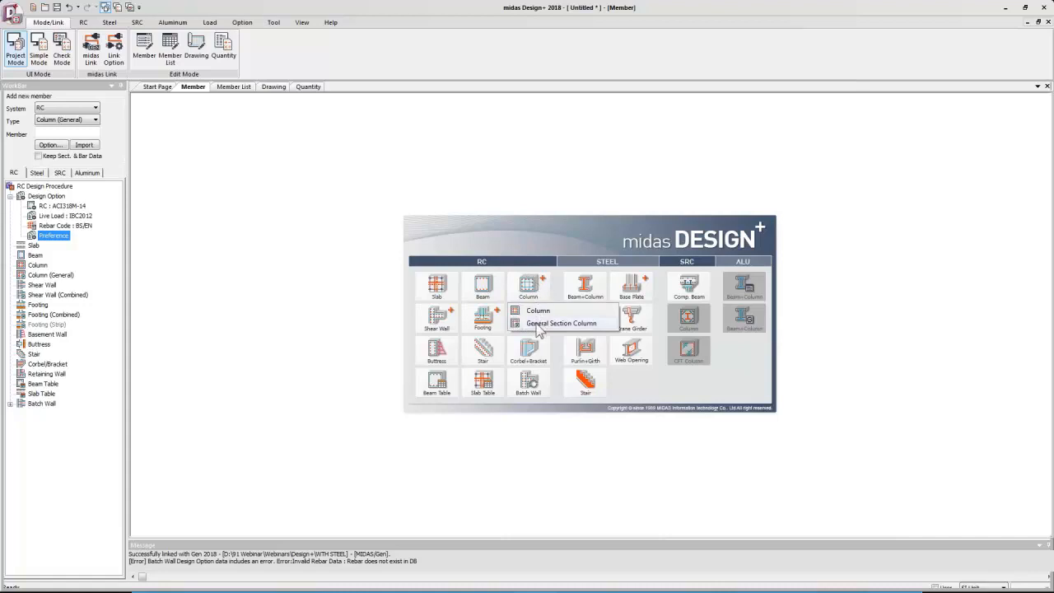
click(556, 327)
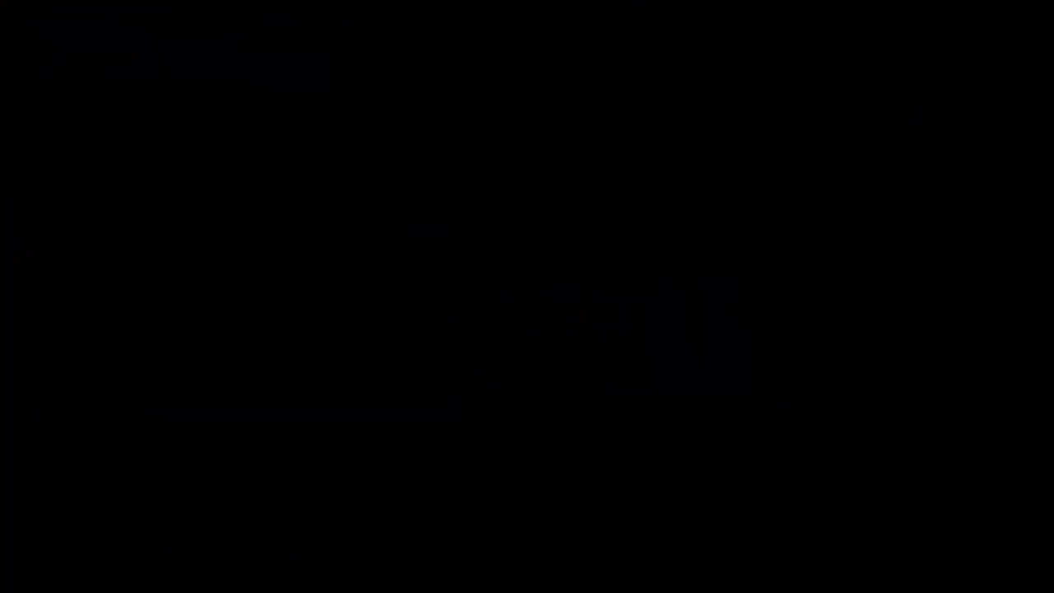
right_click(33, 275)
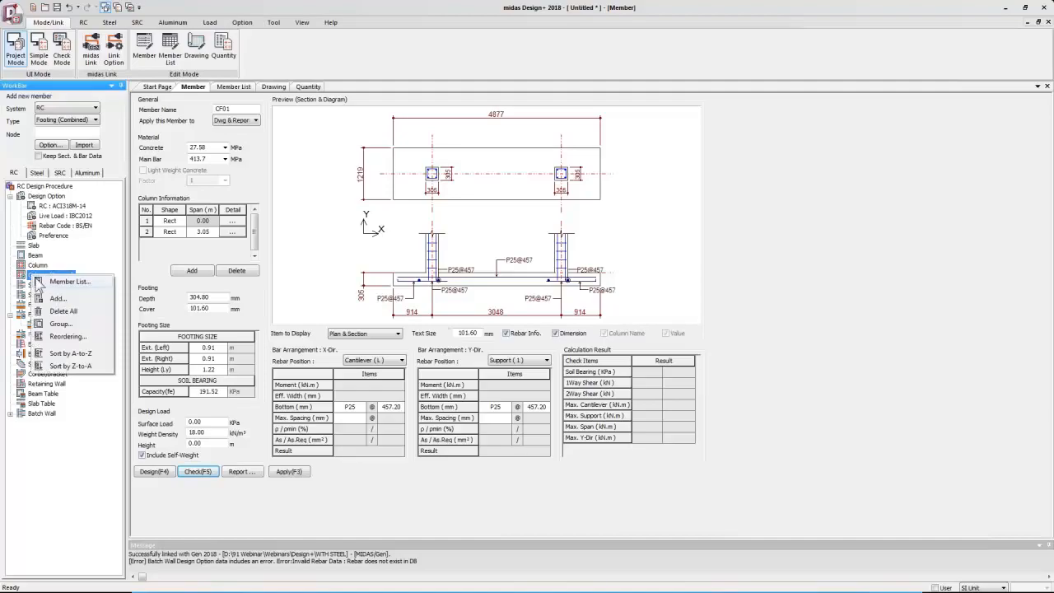
click(58, 299)
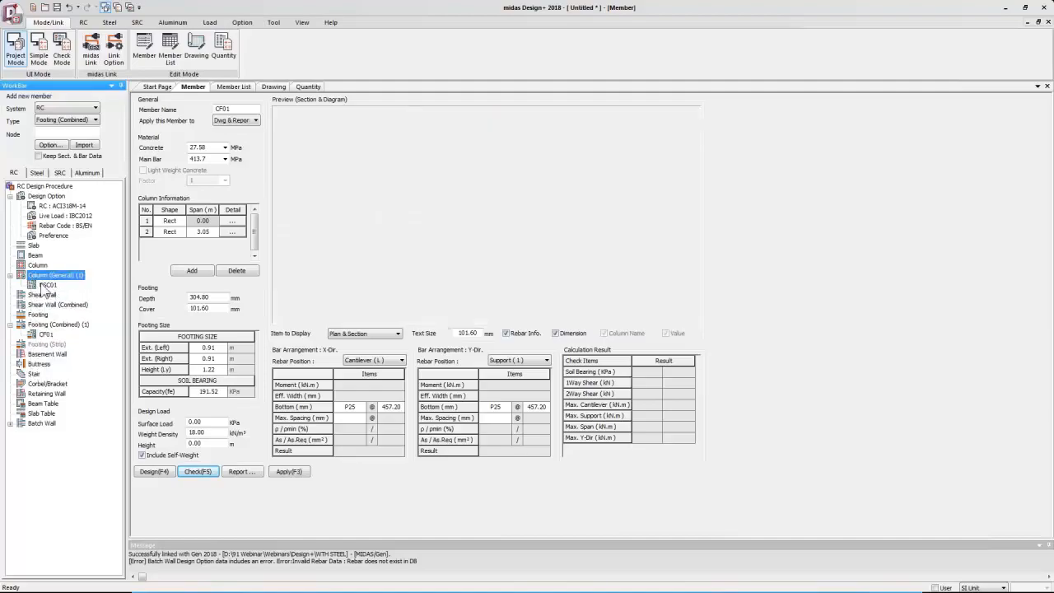
click(47, 285)
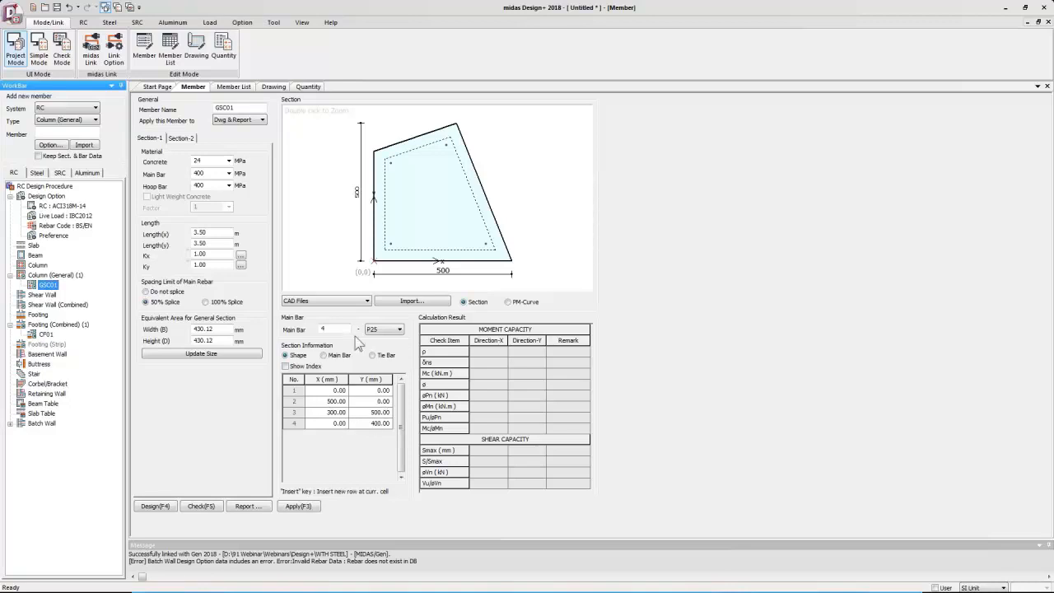
Set the general section column's concrete strength to 45 MPa.
click(337, 300)
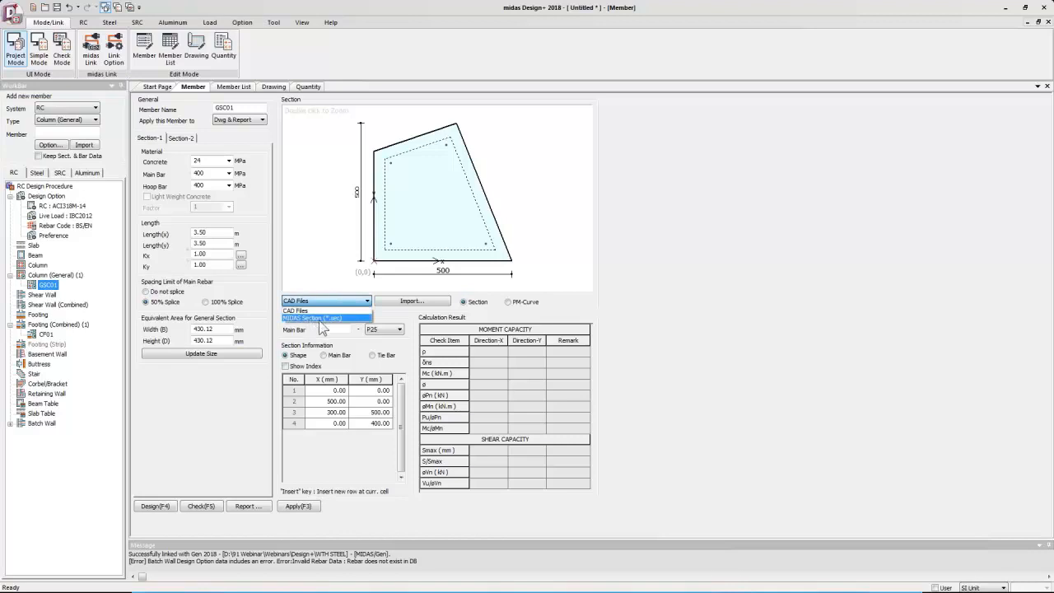
click(367, 346)
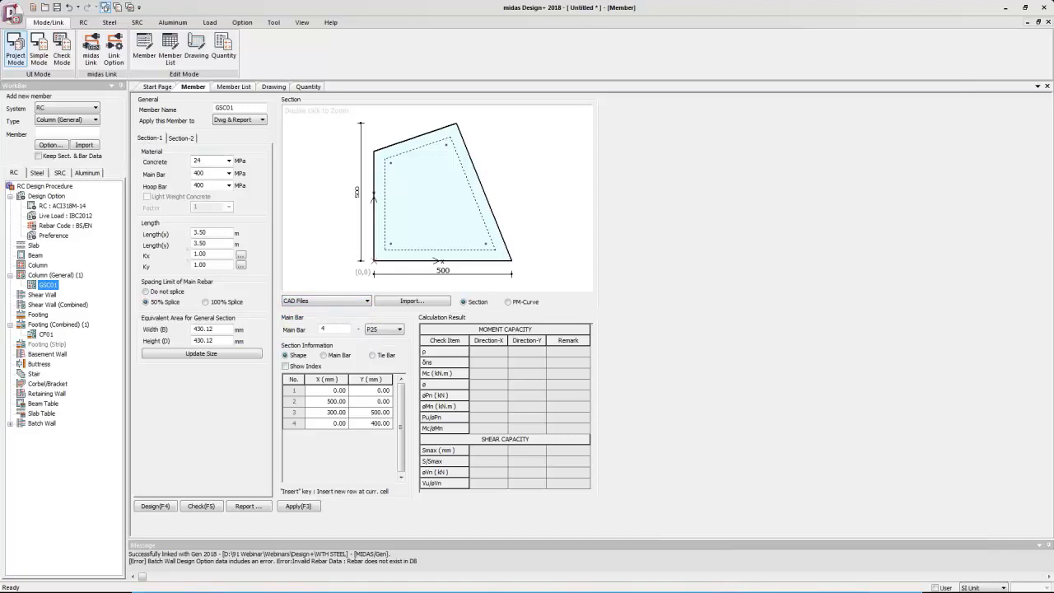
double_click(214, 161)
text(45)
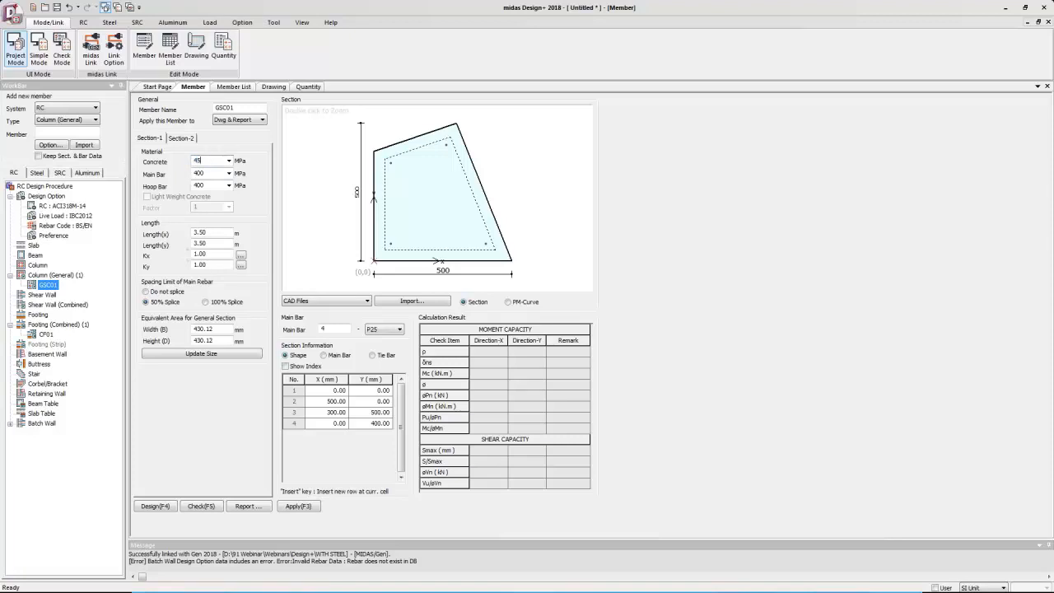